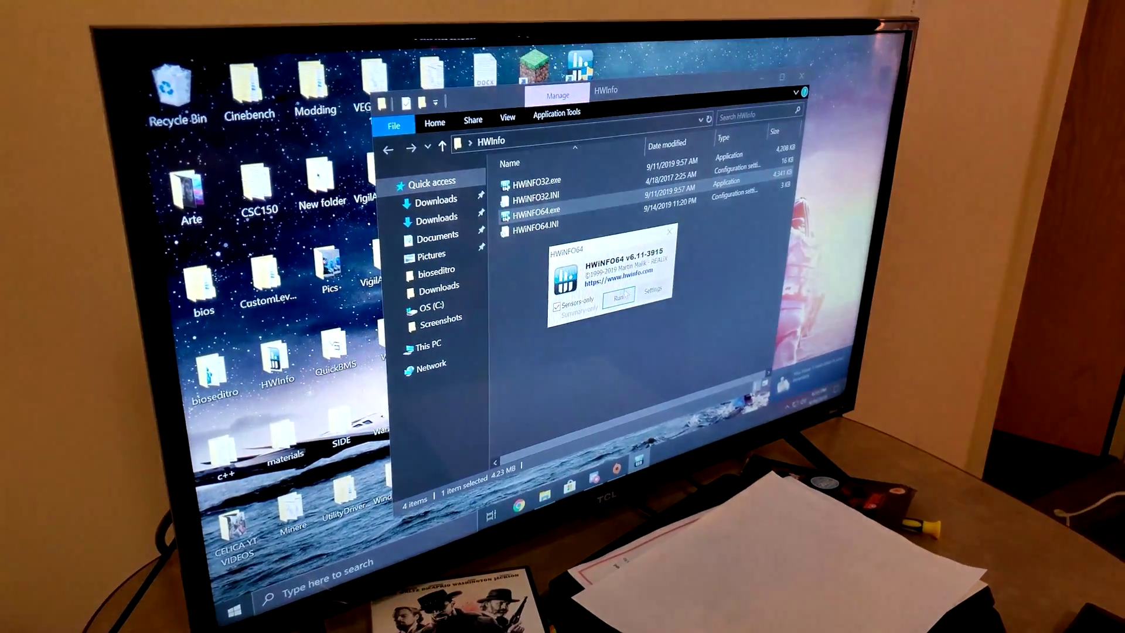
Step: Run HWiNFO64 in sensors-only mode to display live CPU temperature, voltage and power readings
left_click(614, 286)
scroll(666, 215, "down", 3)
scroll(667, 215, "down", 4)
scroll(645, 238, "down", 3)
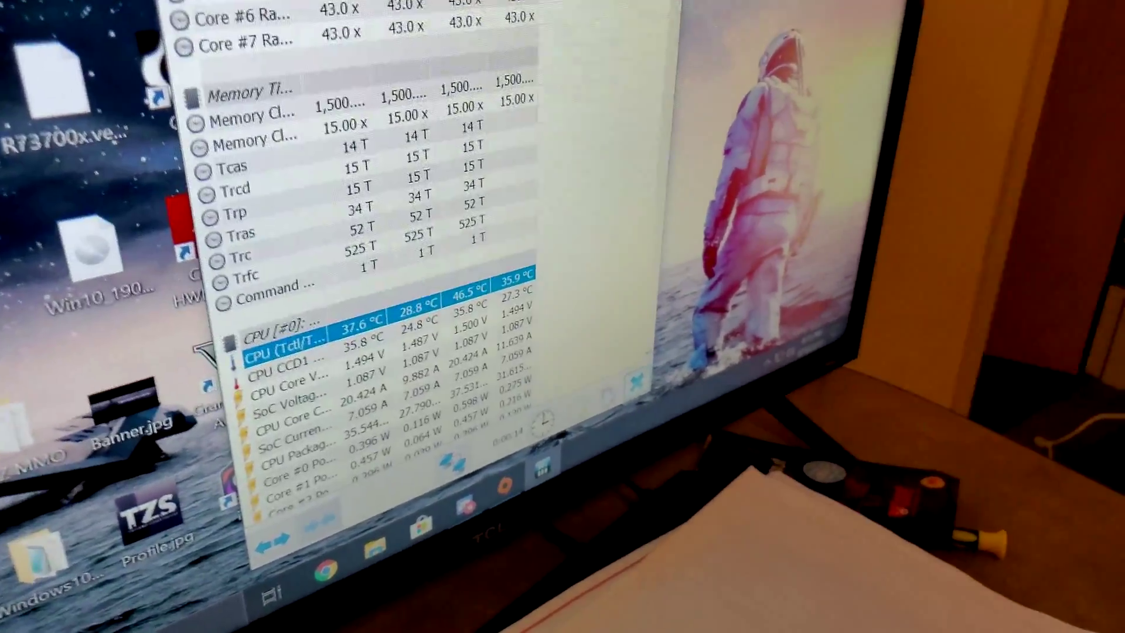
Step: Close HWiNFO and load MorePowerVega64LC_142.reg into Vega64SoftPowerTableEditor from the bioseditro folder
key("alt+F4")
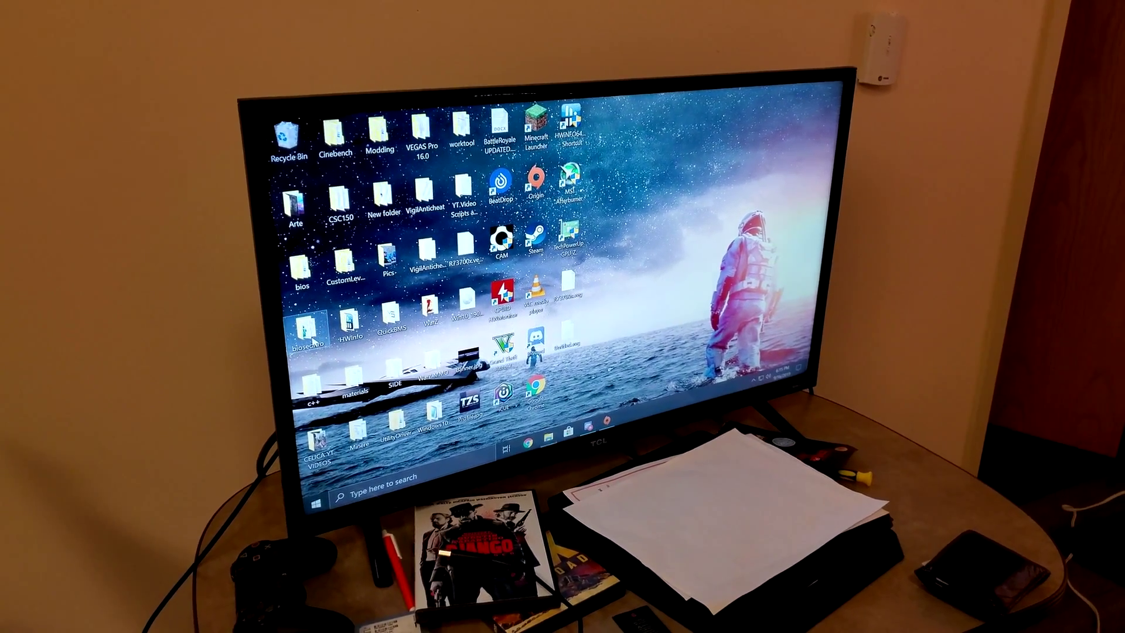
double_click(306, 329)
left_click(543, 296)
double_click(557, 324)
left_click(281, 101)
left_click(306, 120)
double_click(476, 320)
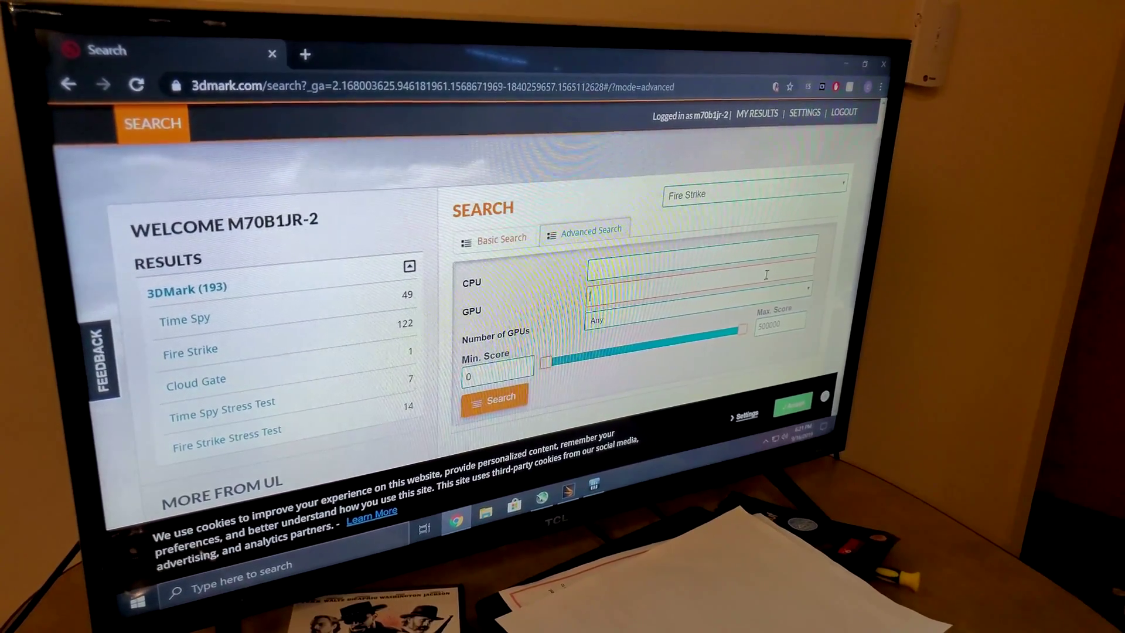
Step: Limit the Fire Strike search to one GPU and highlight a 7980X processor in the results
left_click(629, 324)
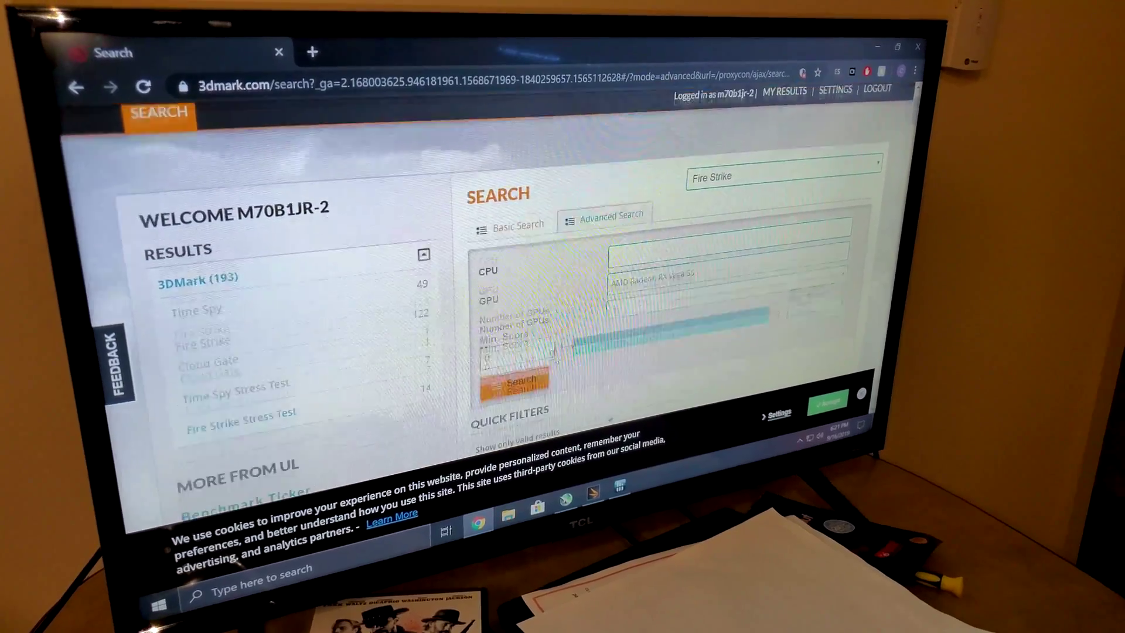
scroll(553, 357, "down", 2)
scroll(553, 357, "down", 2)
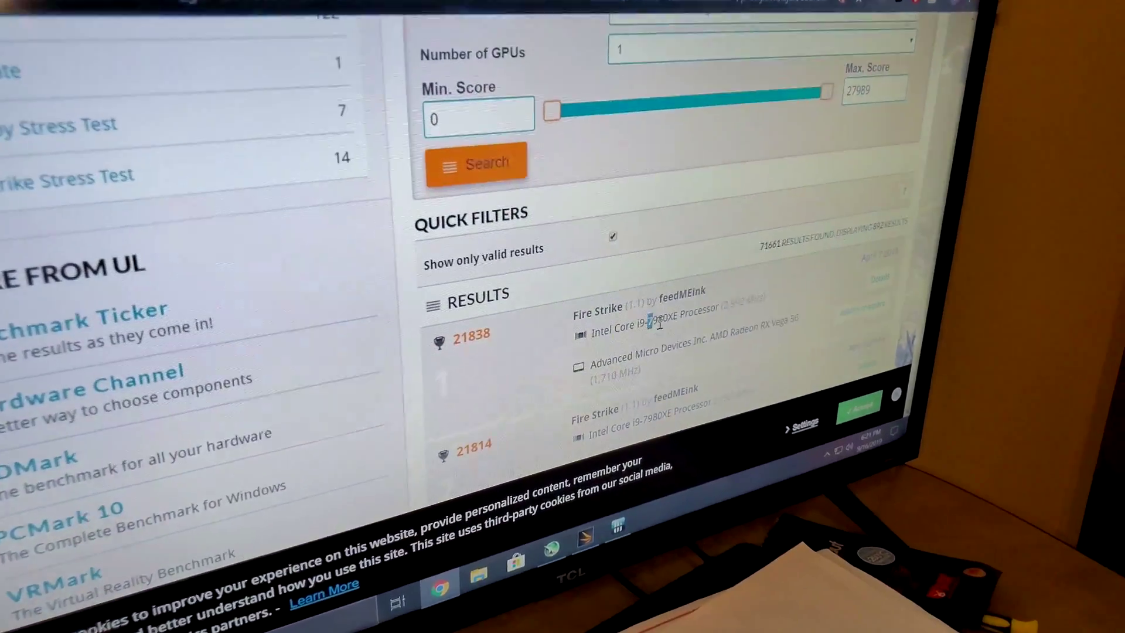
left_click_drag(652, 314, 673, 308)
scroll(608, 361, "down", 2)
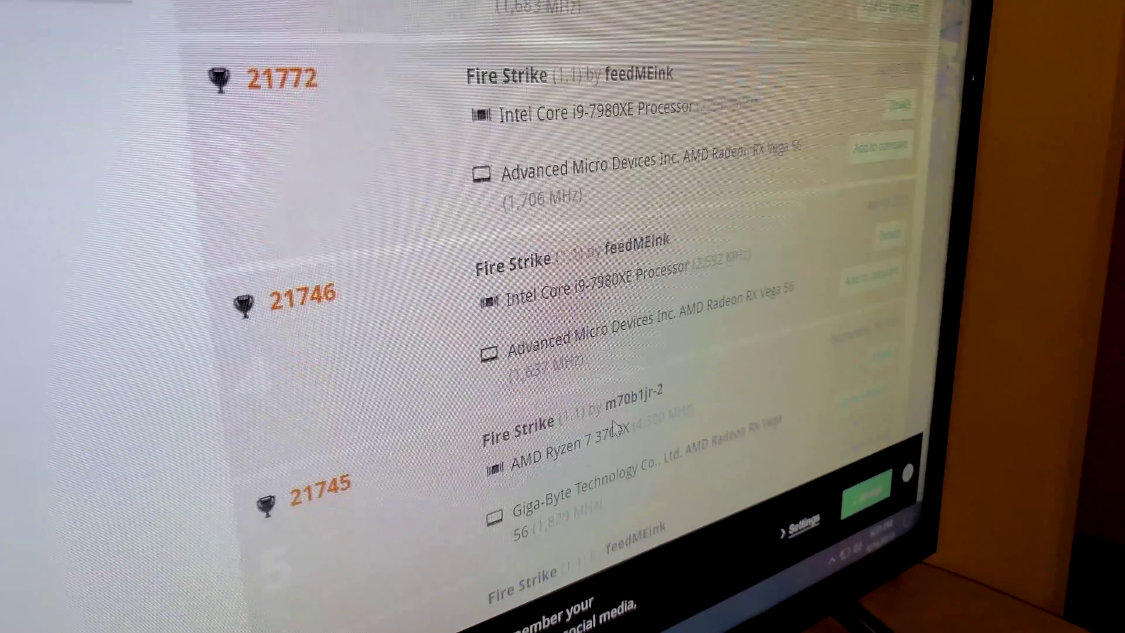